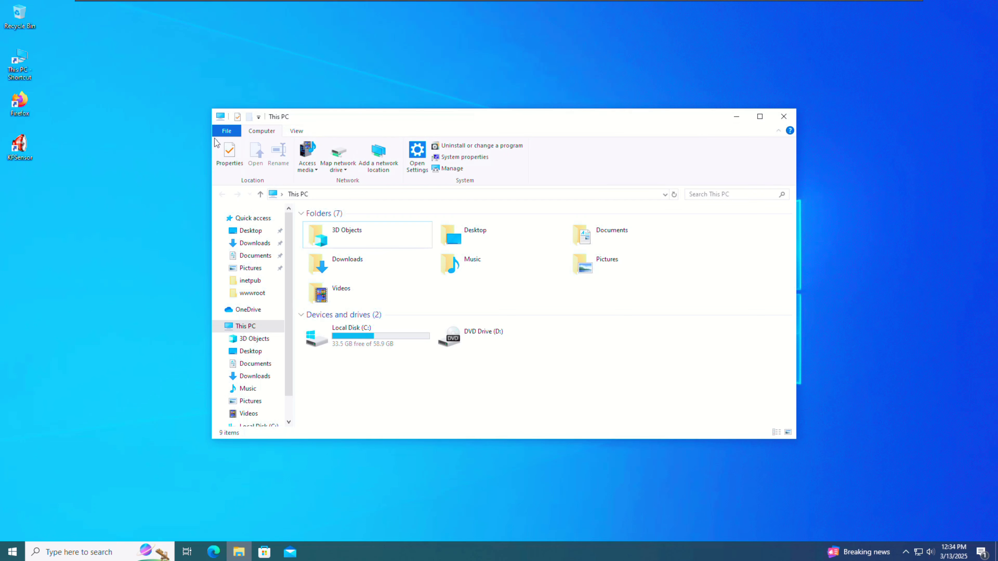
# Enlarge the This PC window, then open Computer Management for this PC, maximized, and show Disk Management
pyautogui.moveTo(213, 150); pyautogui.dragTo(116, 150)
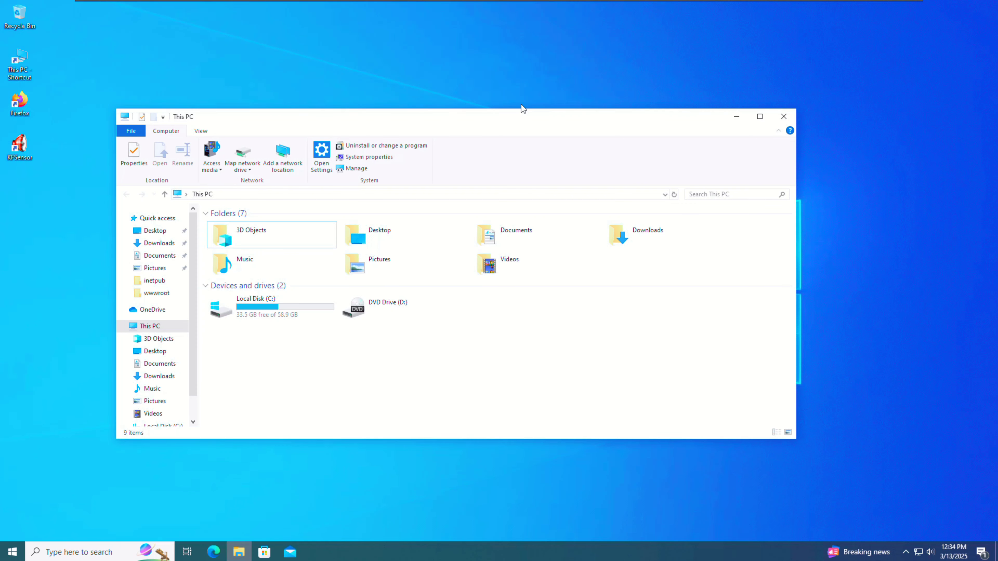
pyautogui.moveTo(493, 109); pyautogui.dragTo(494, 47)
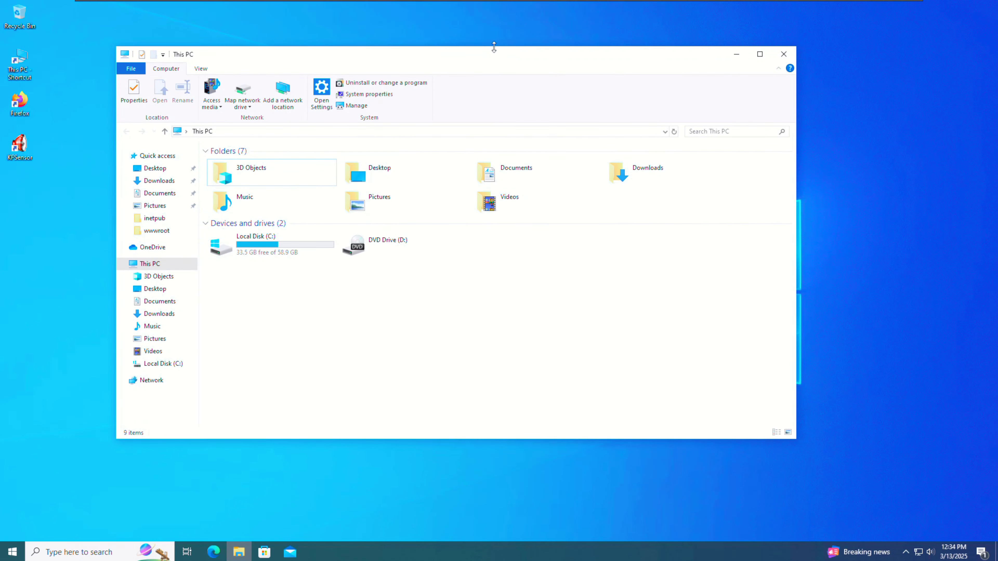
pyautogui.rightClick(162, 269)
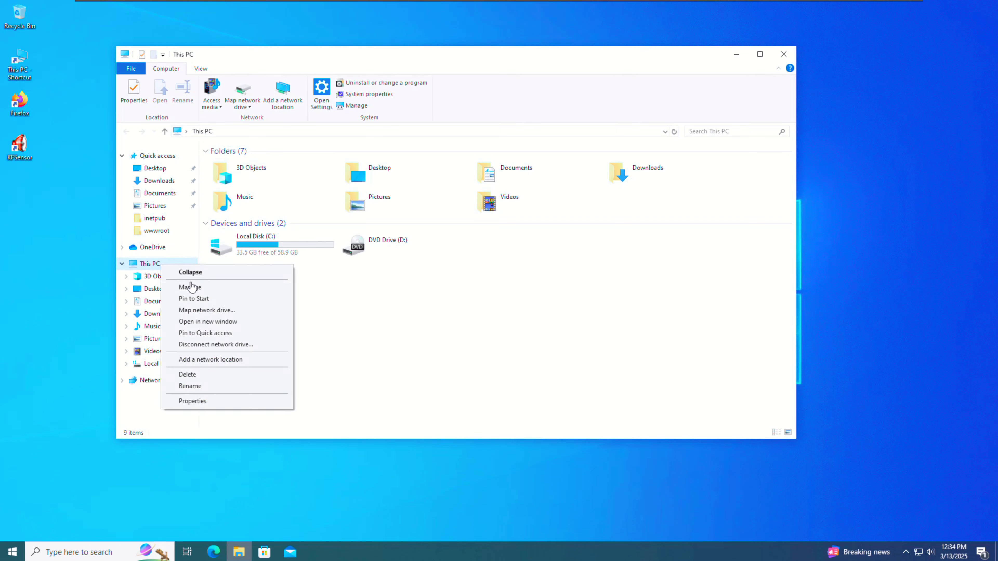
pyautogui.click(192, 290)
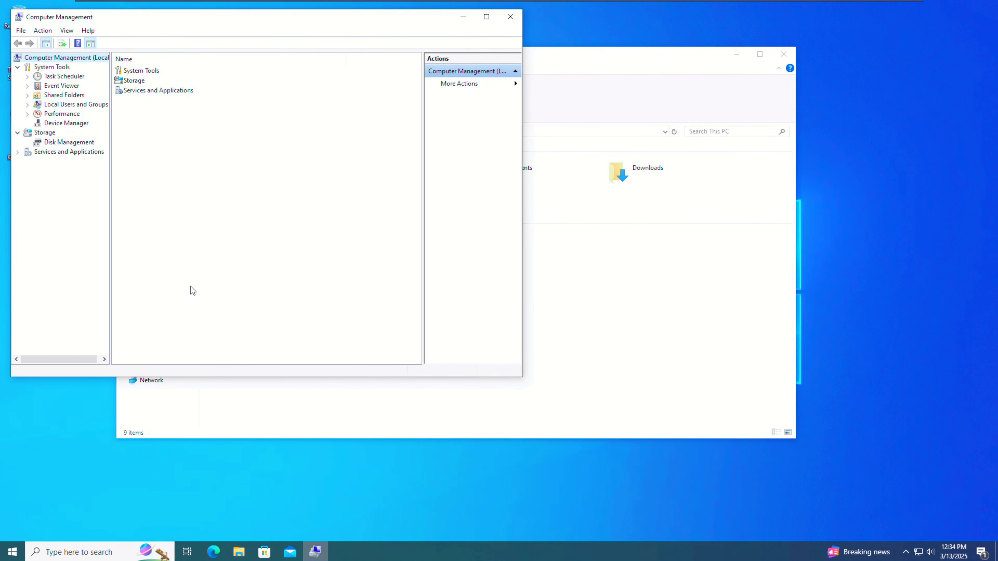
pyautogui.moveTo(319, 21); pyautogui.dragTo(552, 89)
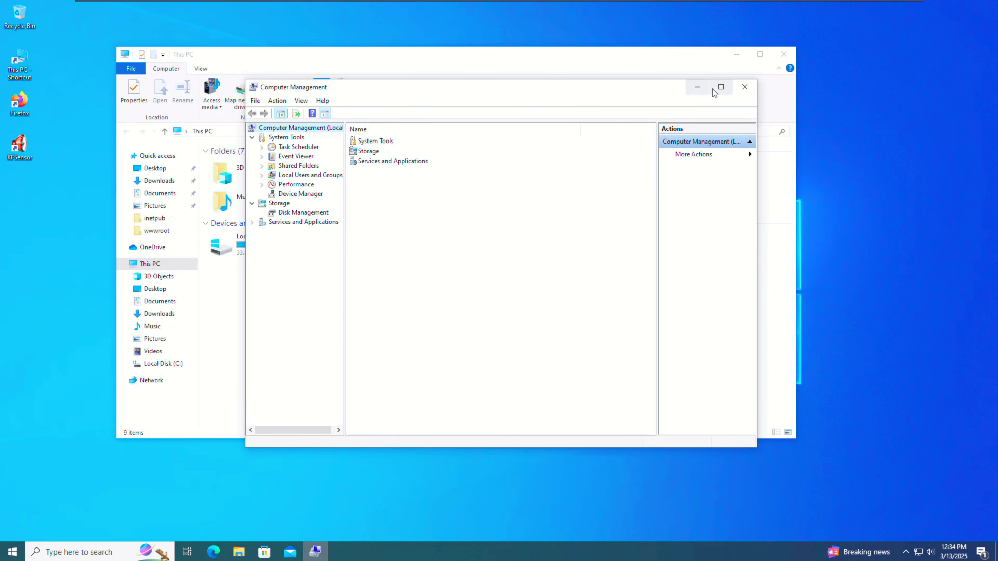
pyautogui.click(721, 87)
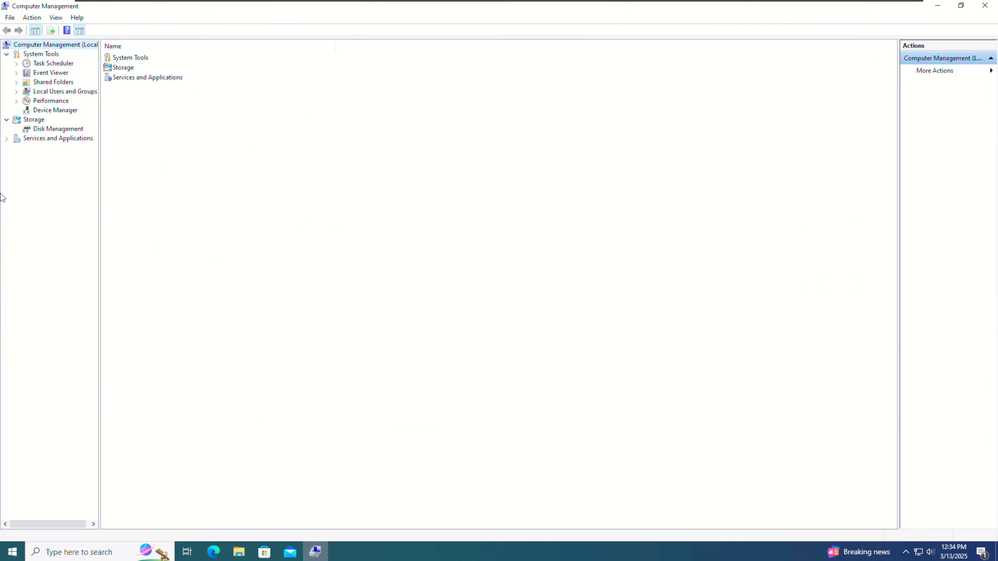
pyautogui.click(59, 129)
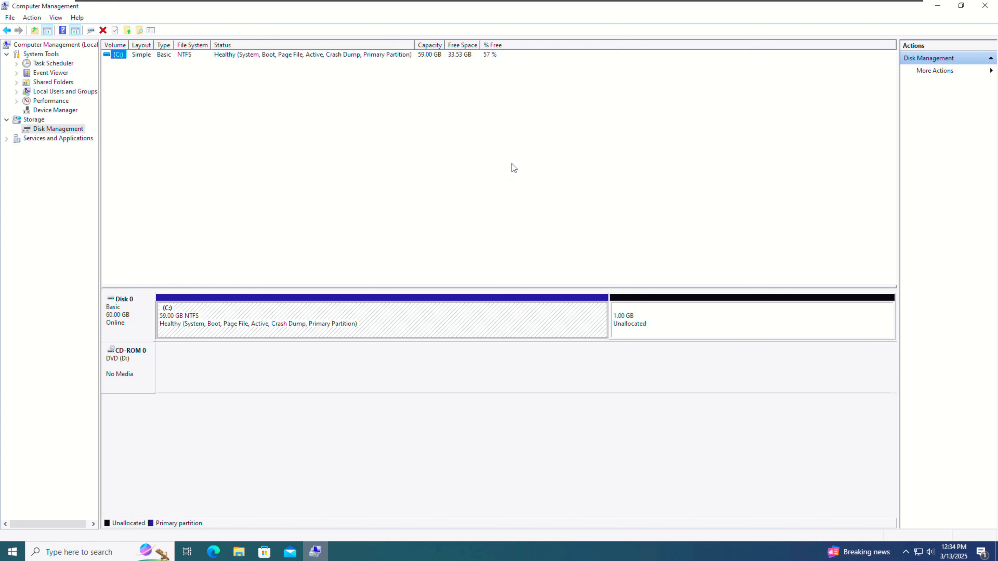
# Shrink the C: volume on Disk 0 by 1024 MB
pyautogui.rightClick(446, 321)
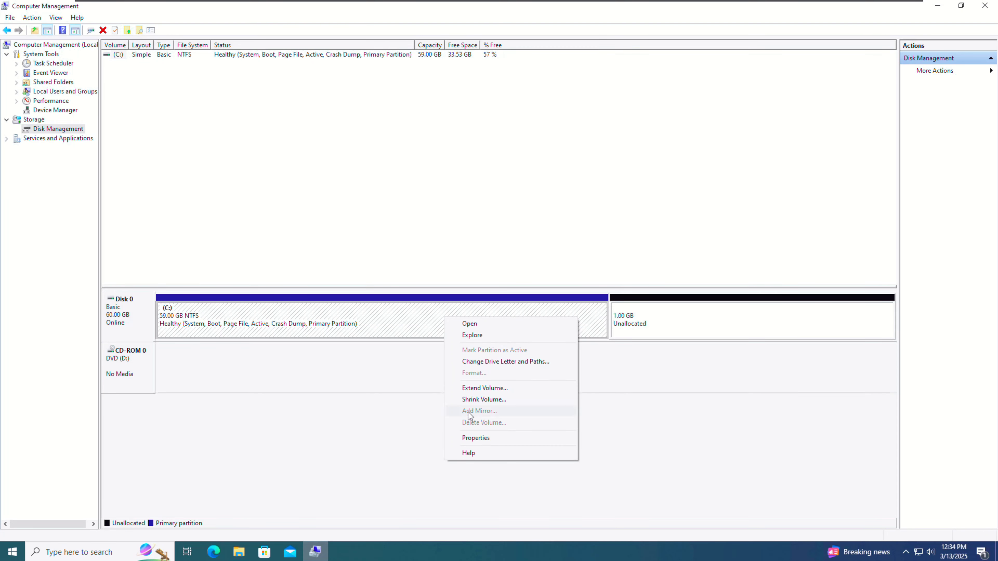
pyautogui.click(477, 401)
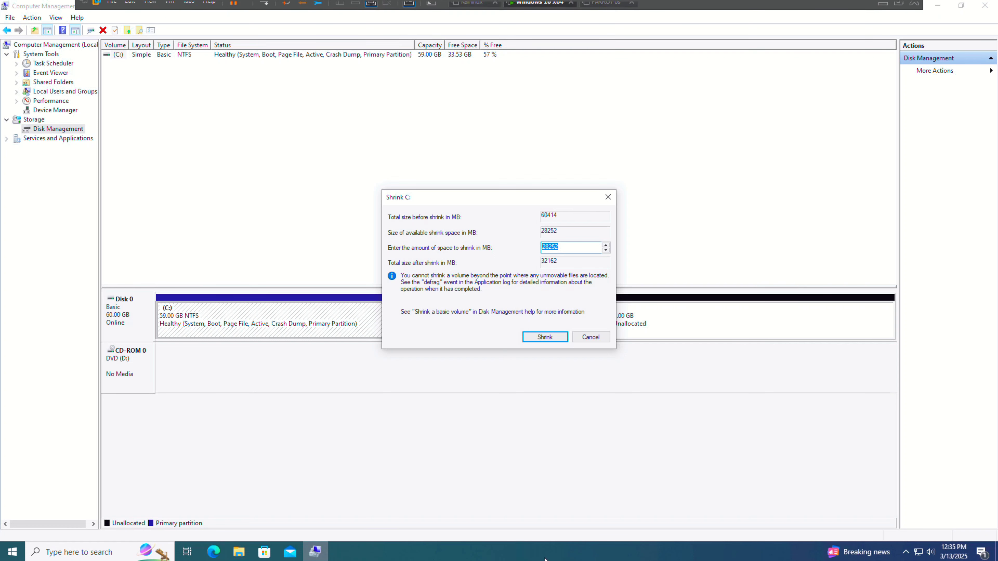
pyautogui.click(572, 248)
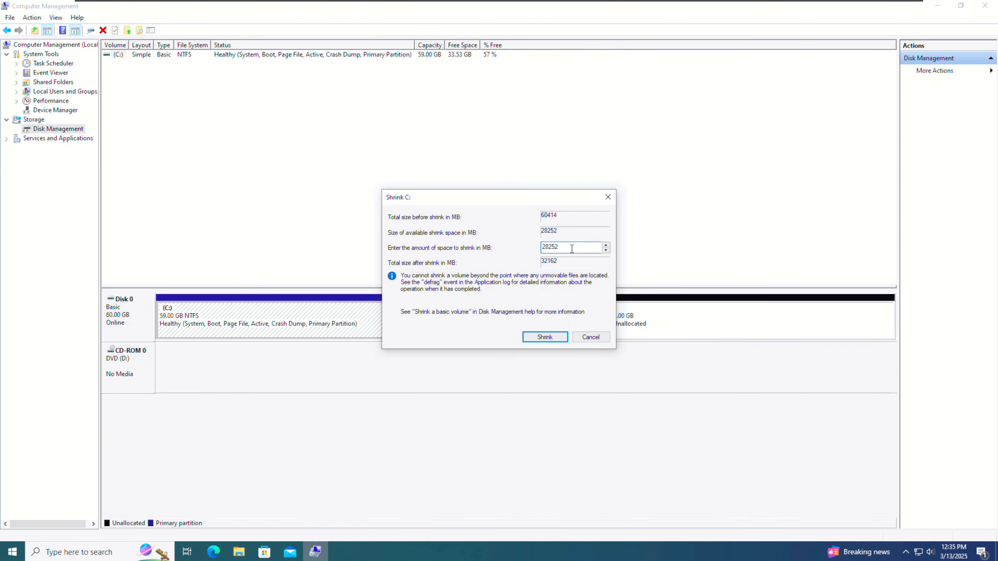
pyautogui.press('BackSpace')
pyautogui.press('BackSpace')
pyautogui.press('BackSpace')
pyautogui.press('BackSpace')
pyautogui.press('BackSpace')
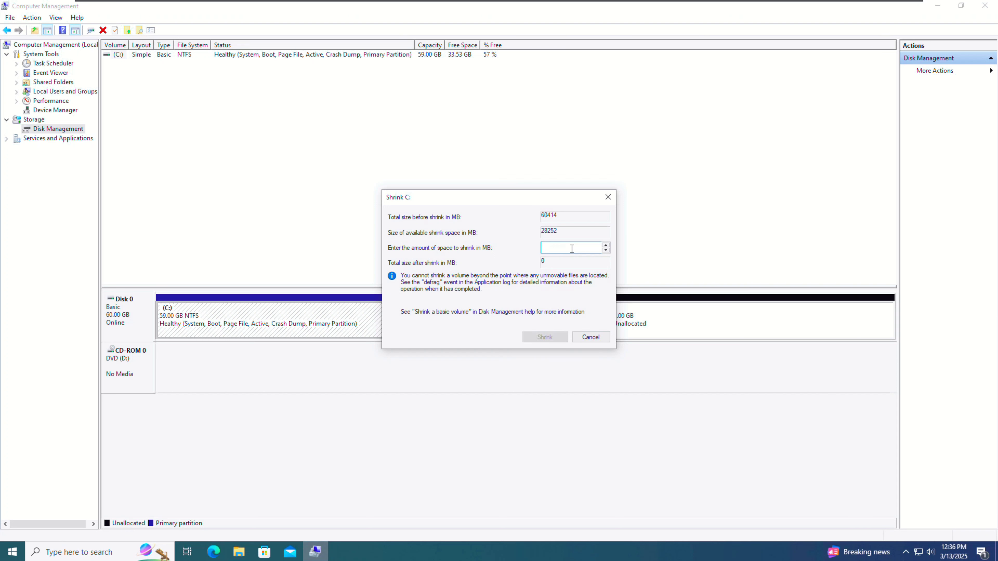
pyautogui.write('1024')
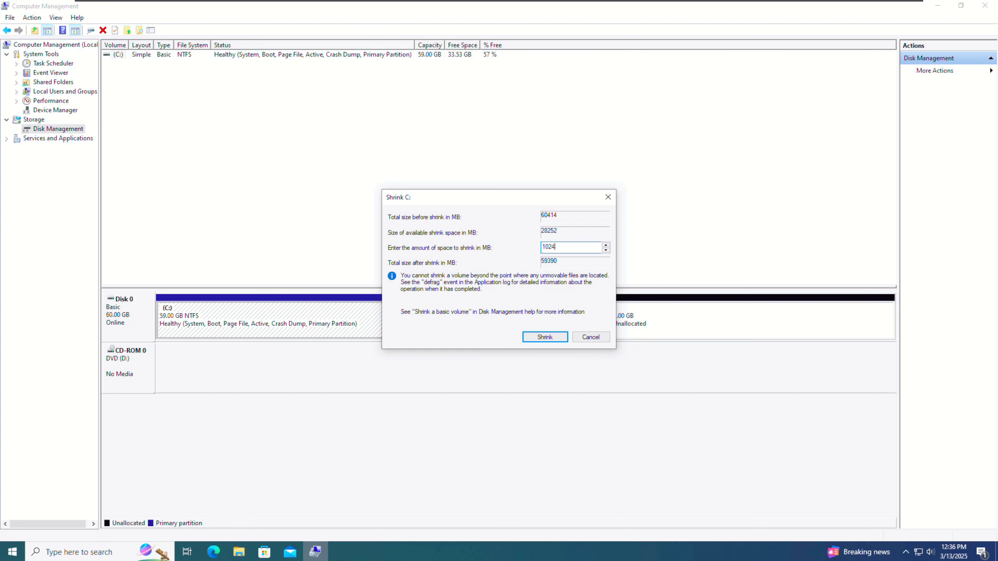
pyautogui.click(555, 338)
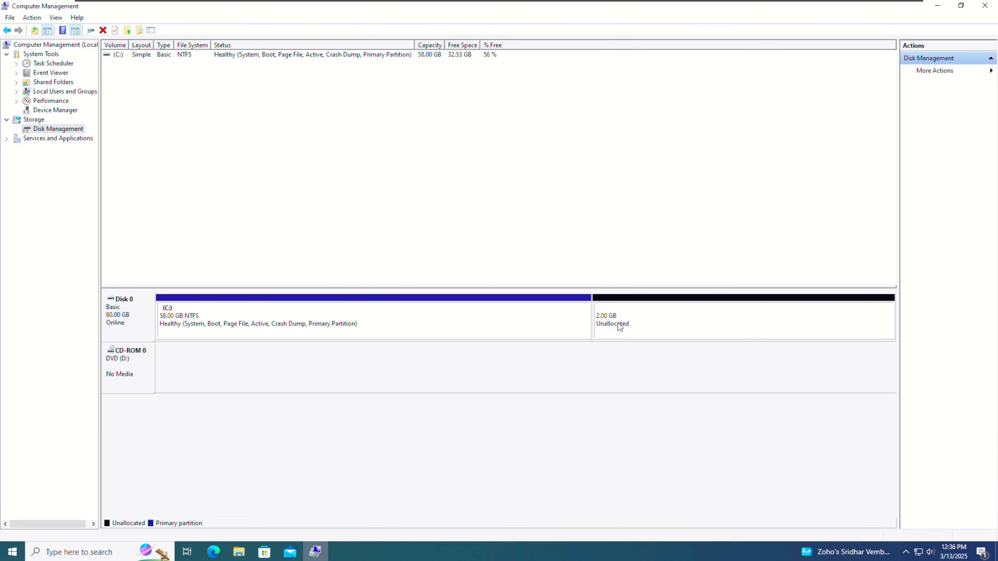
# Start a new simple volume in Disk 0's unallocated space, using the maximum size of 2047 MB
pyautogui.rightClick(662, 322)
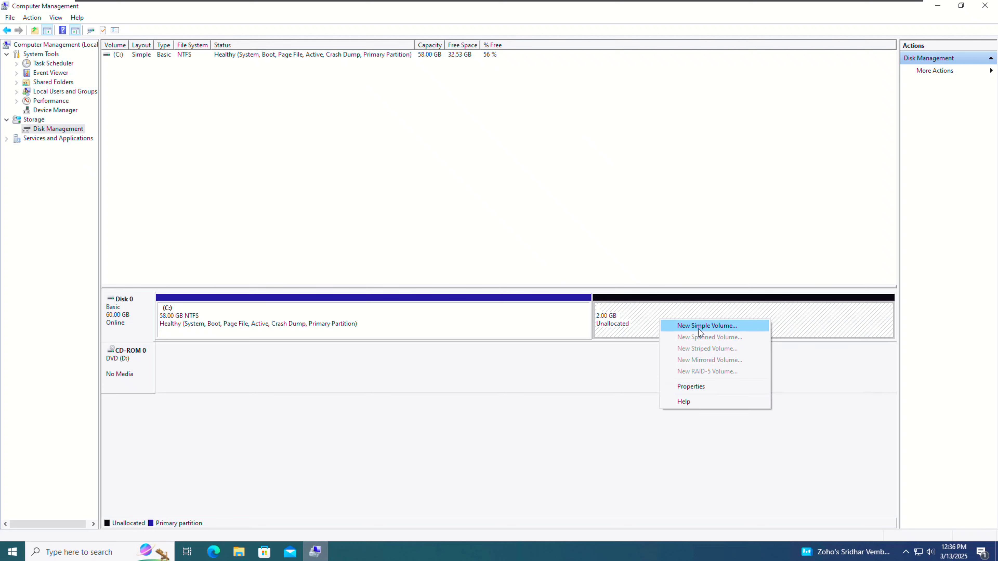
pyautogui.click(686, 328)
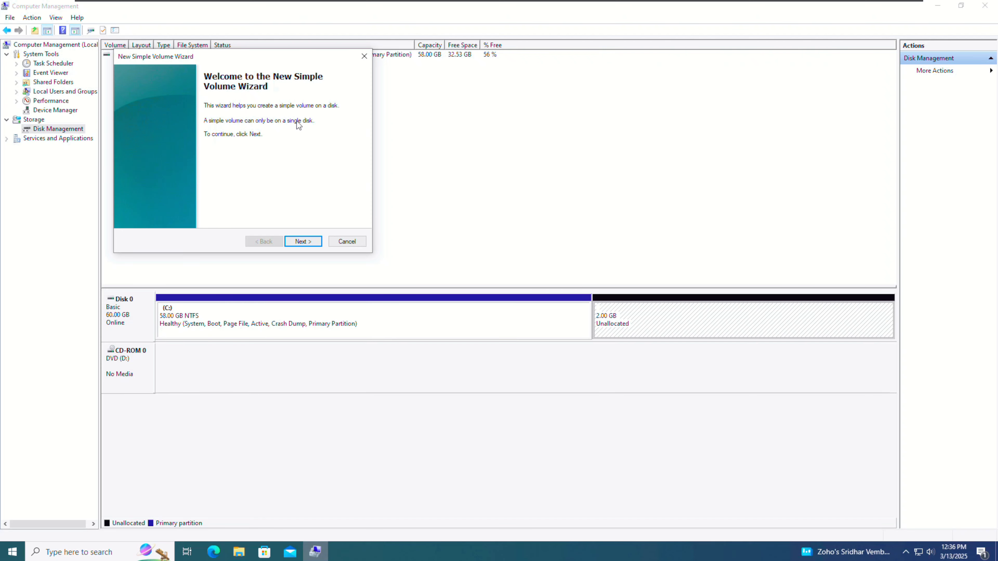
pyautogui.moveTo(263, 53); pyautogui.dragTo(515, 131)
pyautogui.click(553, 316)
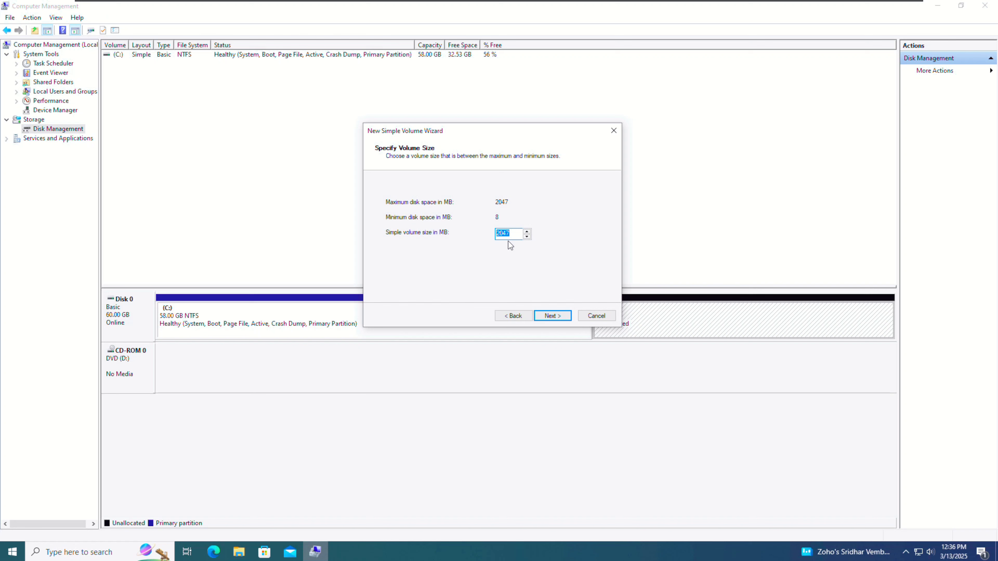
pyautogui.click(512, 235)
pyautogui.click(550, 317)
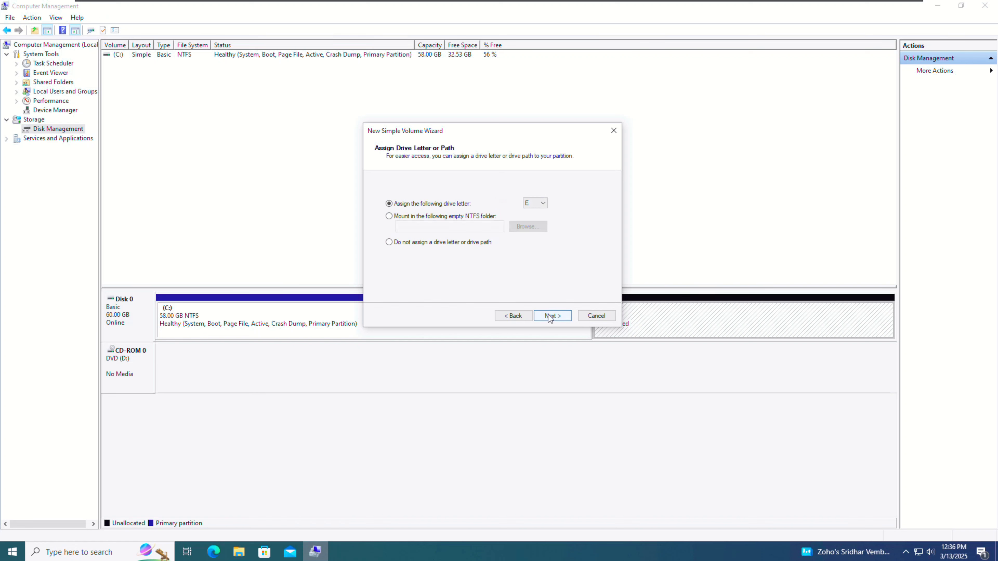
# Assign drive letter G and create the volume with a quick NTFS format, default allocation unit size and label New Volume
pyautogui.click(541, 205)
pyautogui.click(532, 226)
pyautogui.press('g')
pyautogui.click(555, 317)
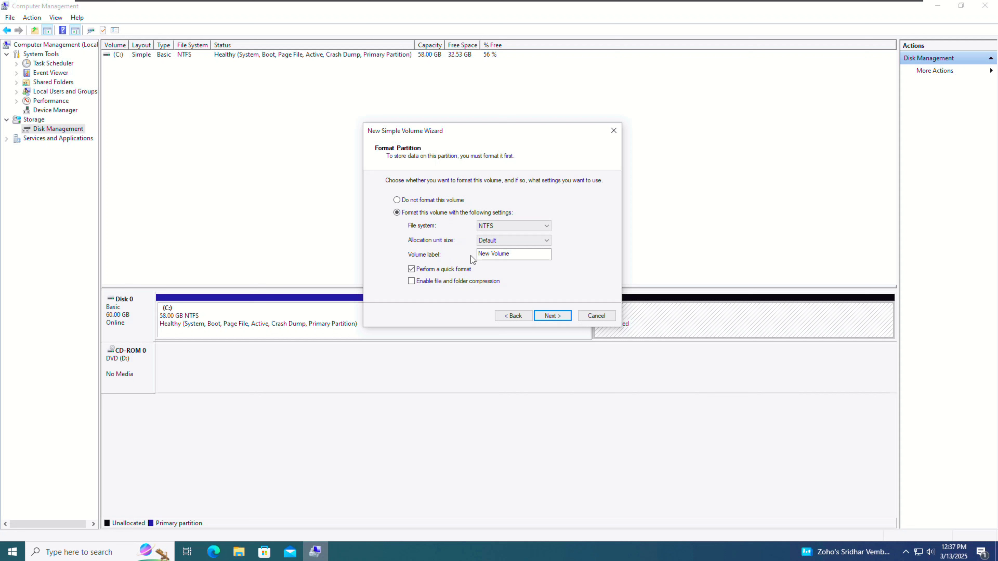
pyautogui.click(552, 319)
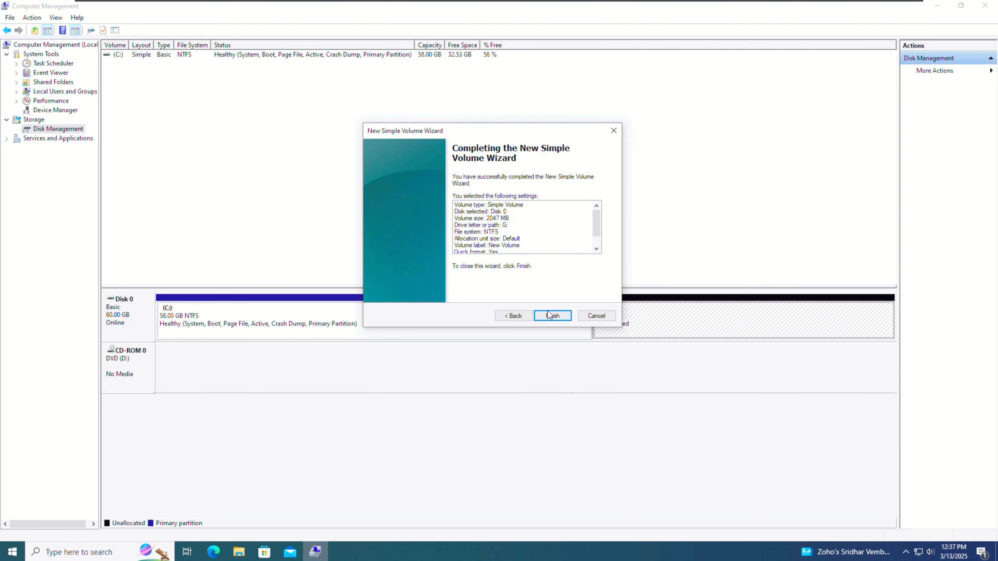
pyautogui.click(557, 319)
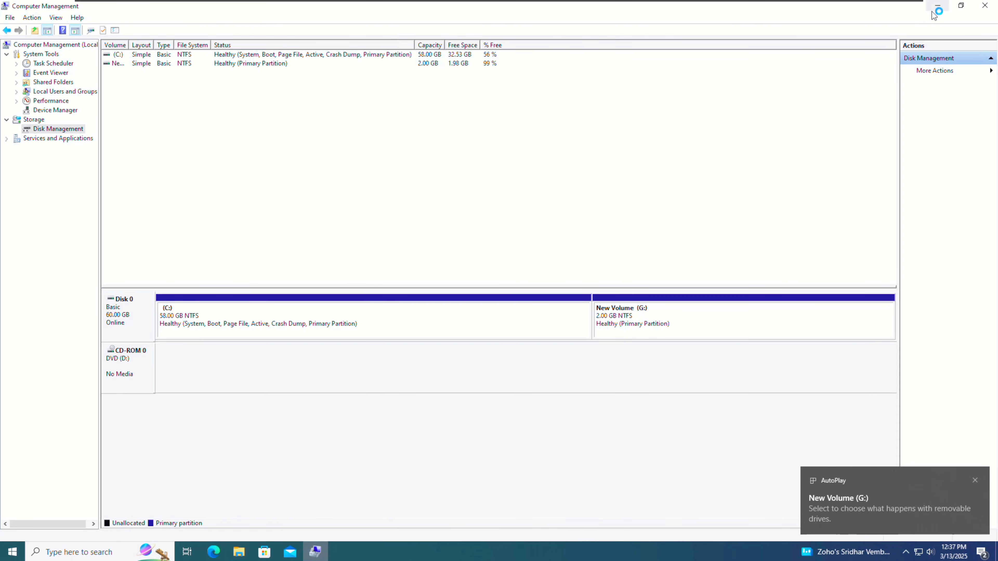
# Minimize Computer Management, refresh the desktop and check This PC for the new G: drive
pyautogui.click(938, 5)
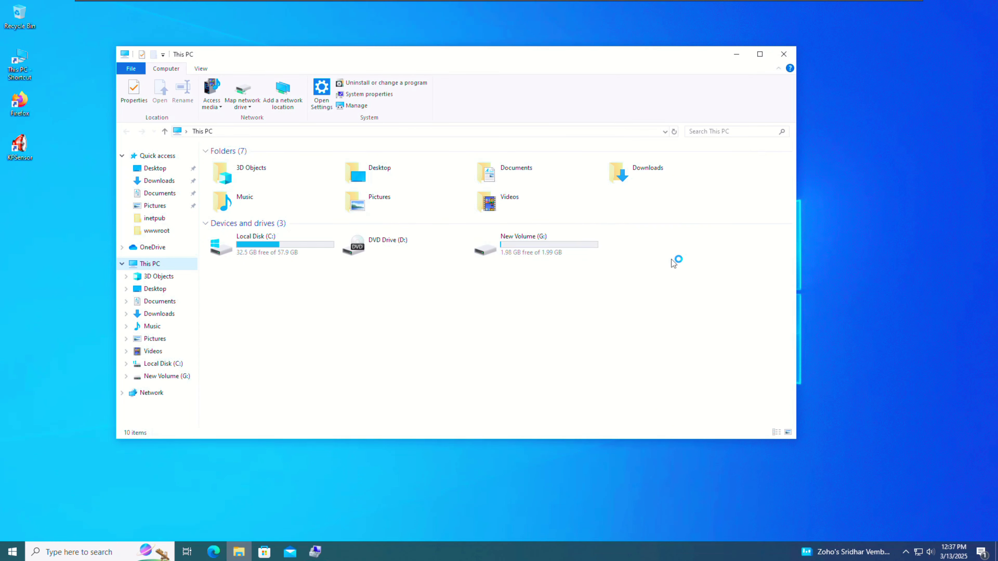
pyautogui.rightClick(921, 184)
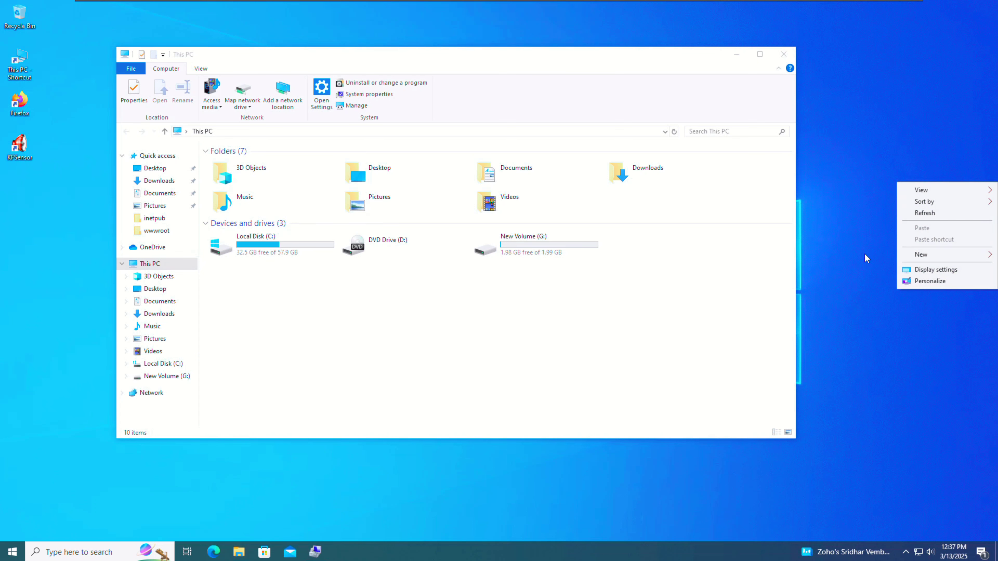
pyautogui.click(917, 214)
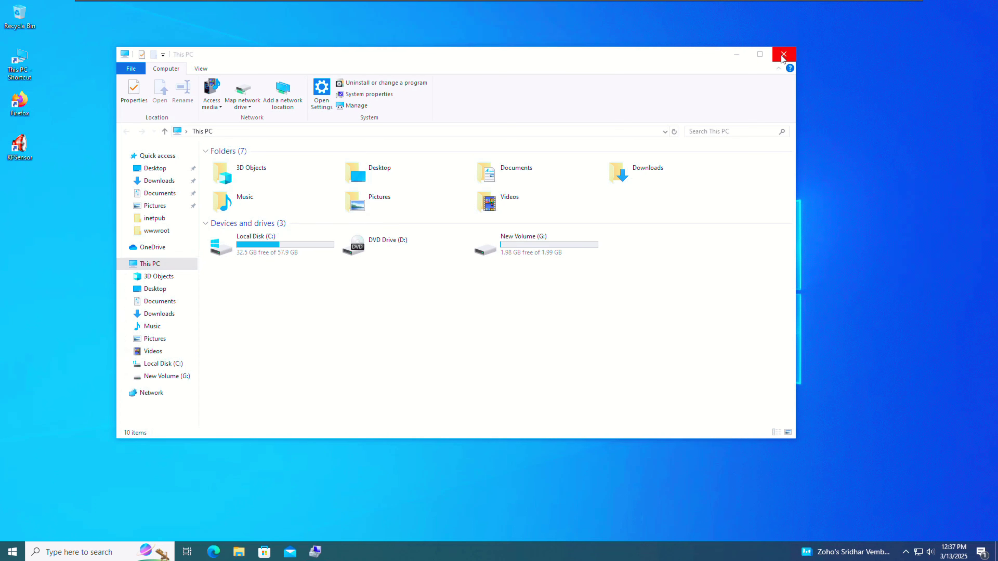
pyautogui.click(522, 294)
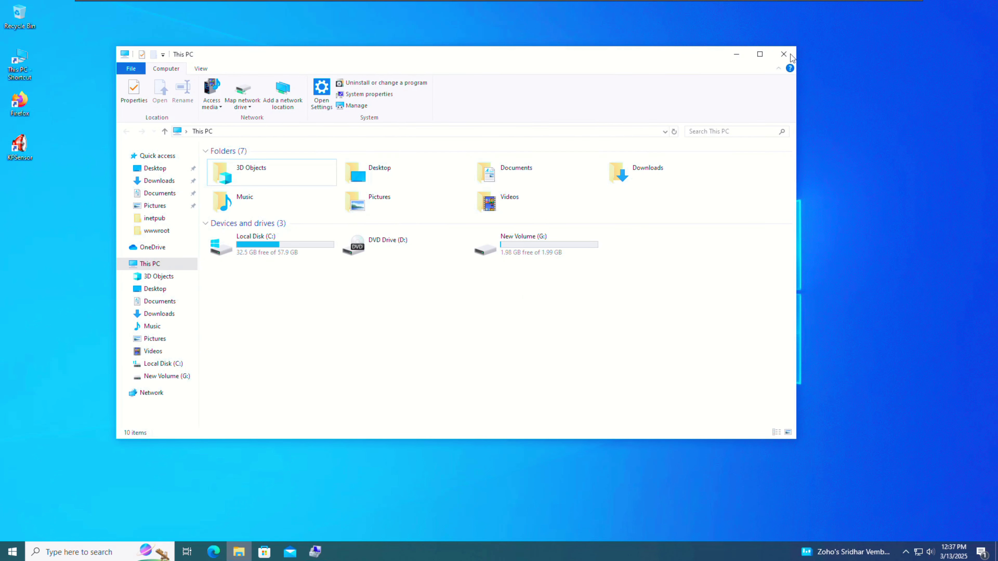